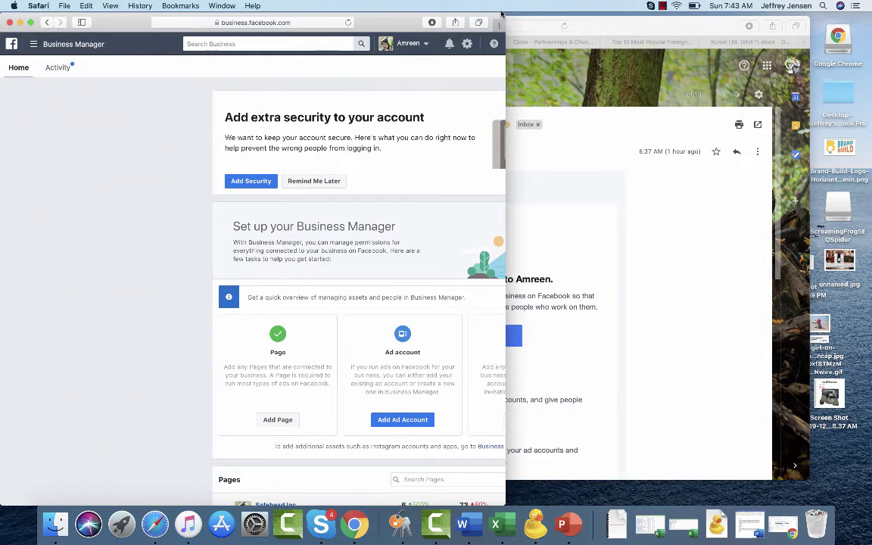
Step: Widen the Business Manager browser window across the screen and postpone the extra account security reminder
left_click_drag(504, 12, 606, 13)
left_click(680, 326)
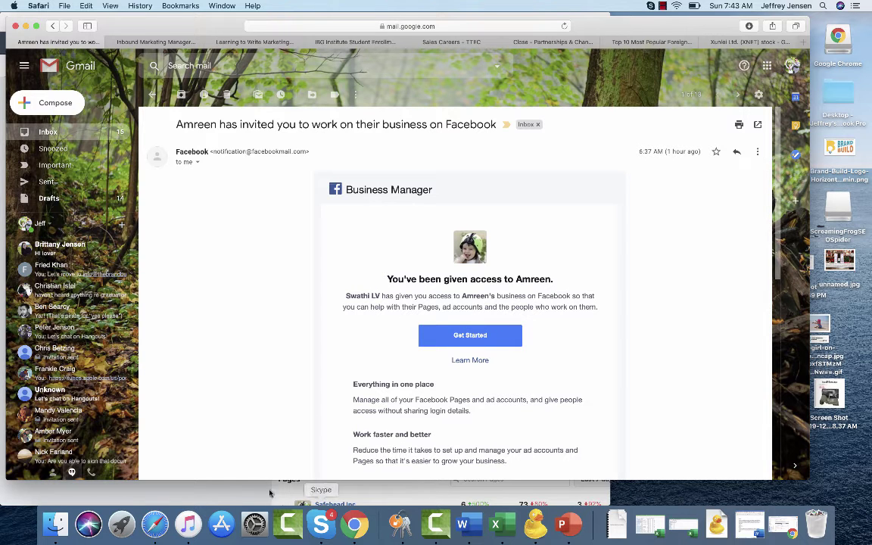
left_click(227, 493)
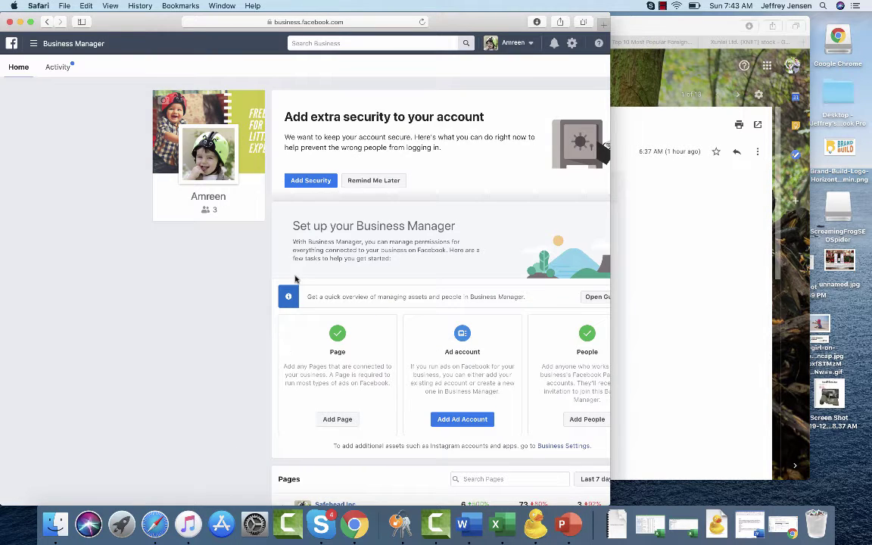
scroll(295, 279, "down", 2)
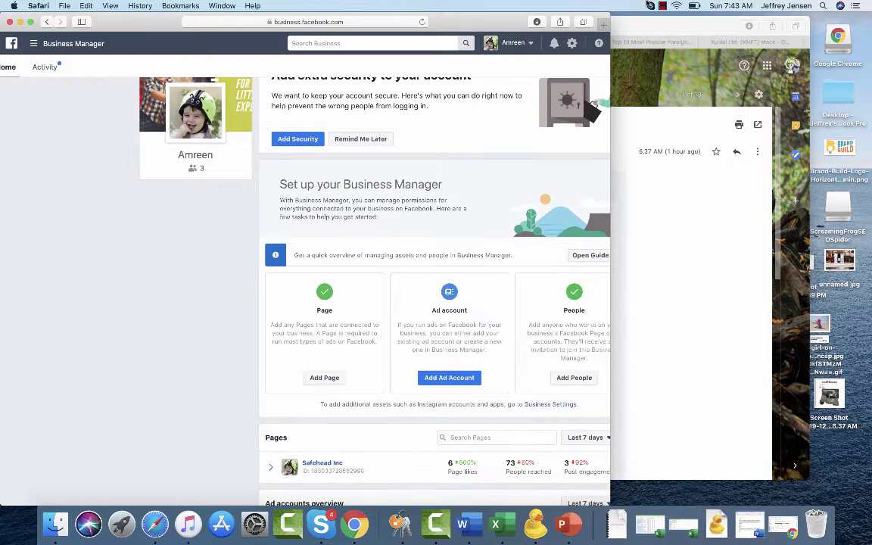
left_click_drag(611, 15, 826, 11)
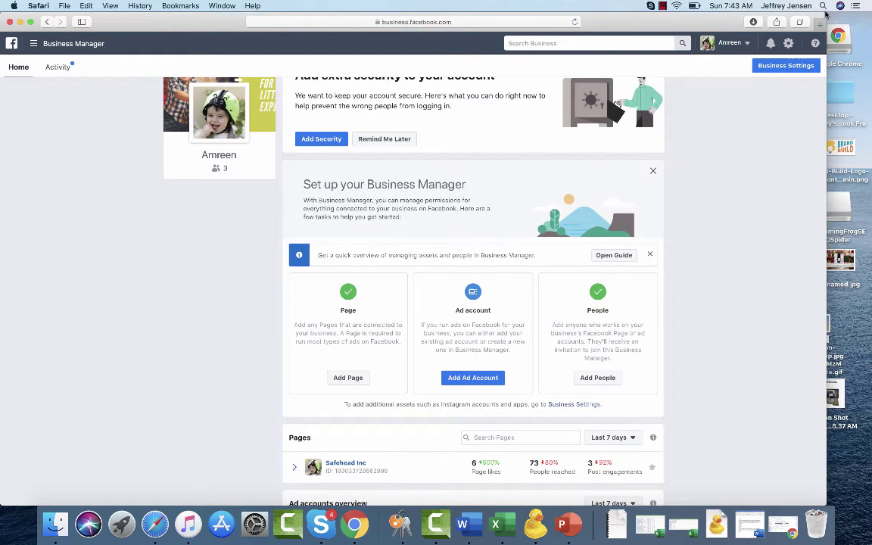
scroll(444, 312, "down", 3)
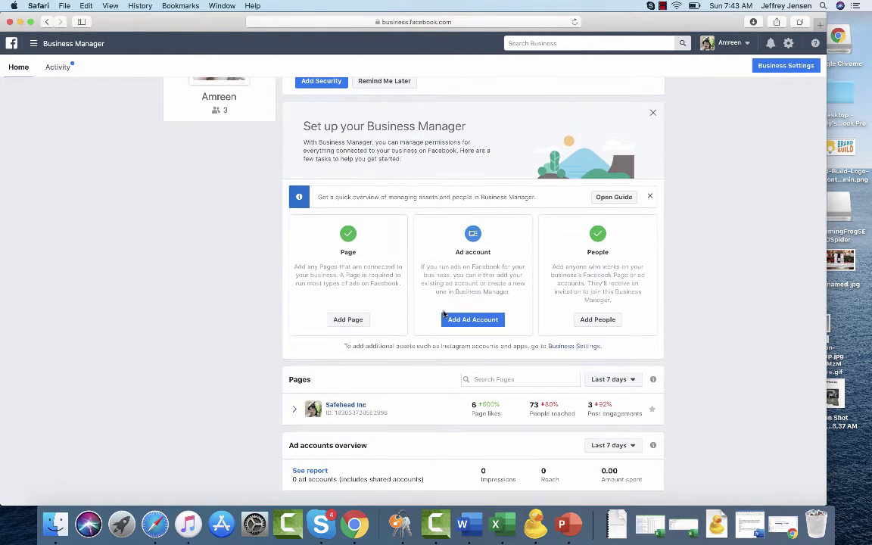
scroll(443, 314, "up", 3)
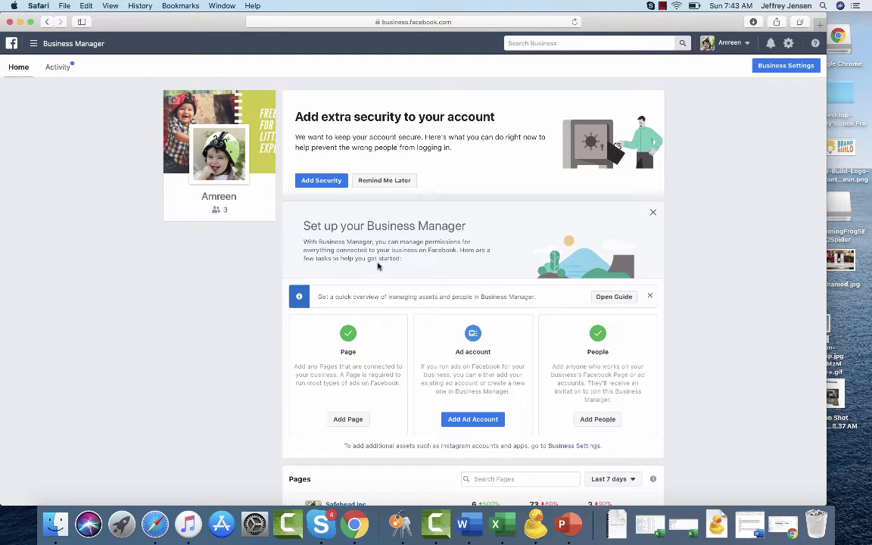
left_click(401, 180)
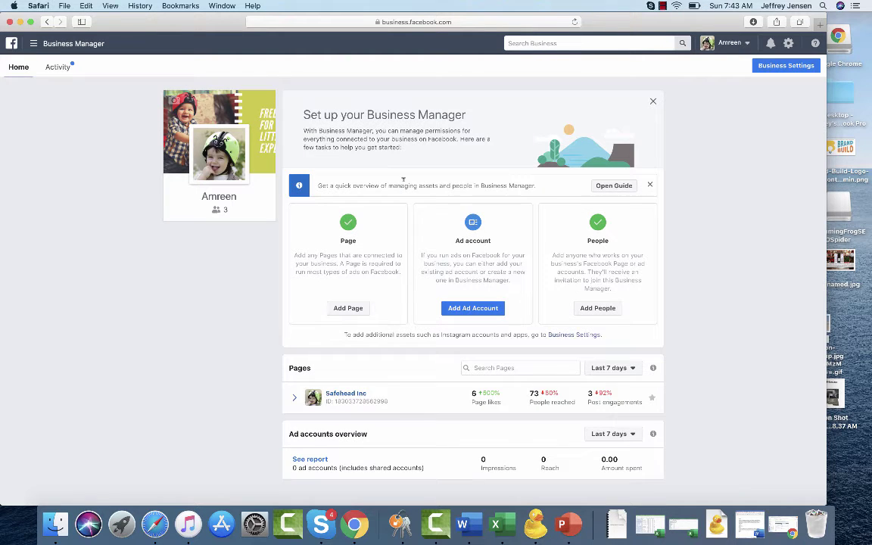
Step: View the options for adding an ad account to Business Manager, then close the dialog without choosing one
left_click(472, 306)
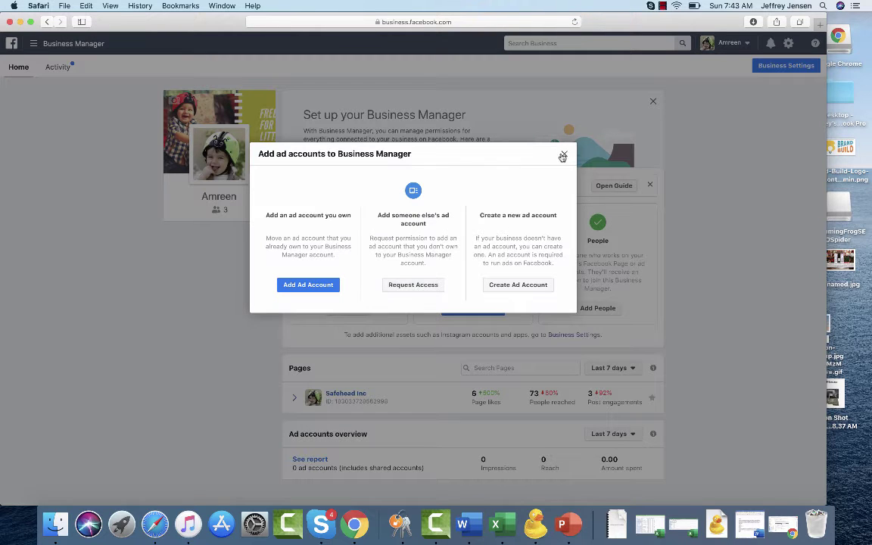
left_click(564, 155)
Step: Open Business Settings and check the business's ad accounts and its pixels under the data sources
left_click(62, 47)
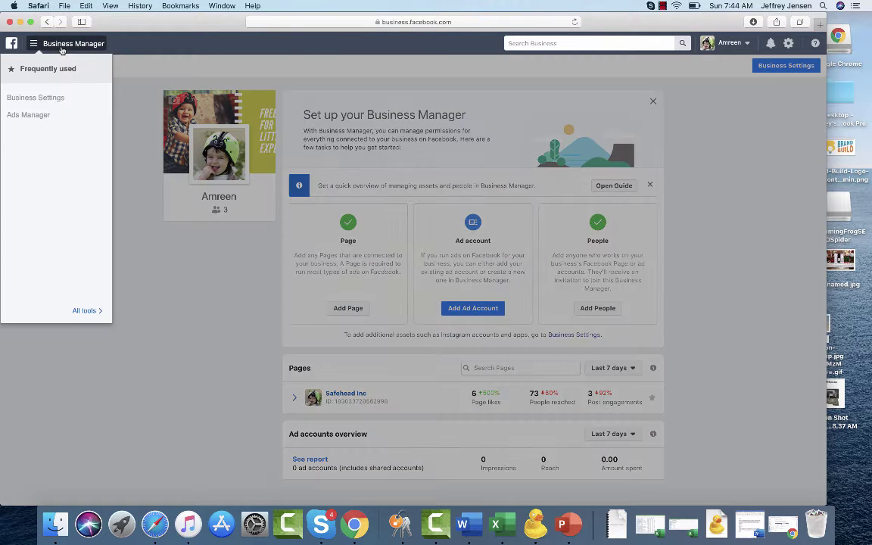
left_click(53, 99)
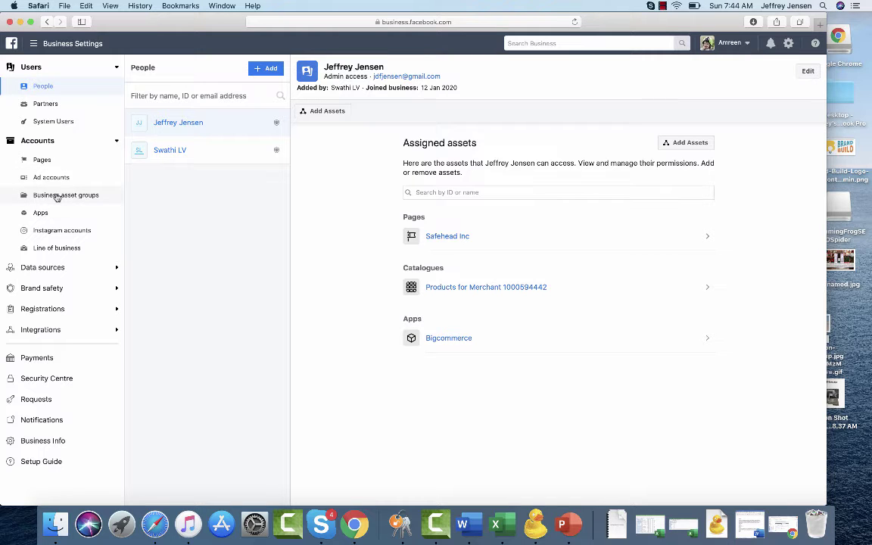
left_click(53, 177)
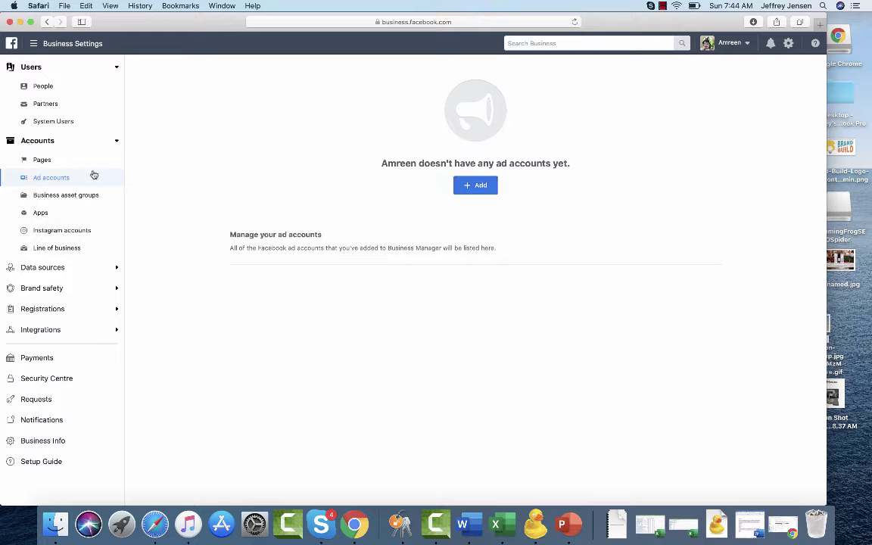
left_click(64, 269)
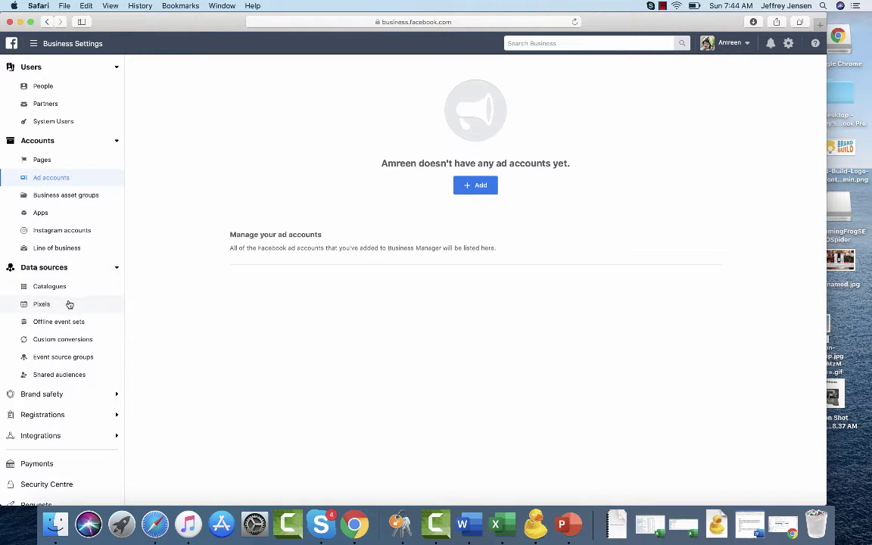
left_click(69, 304)
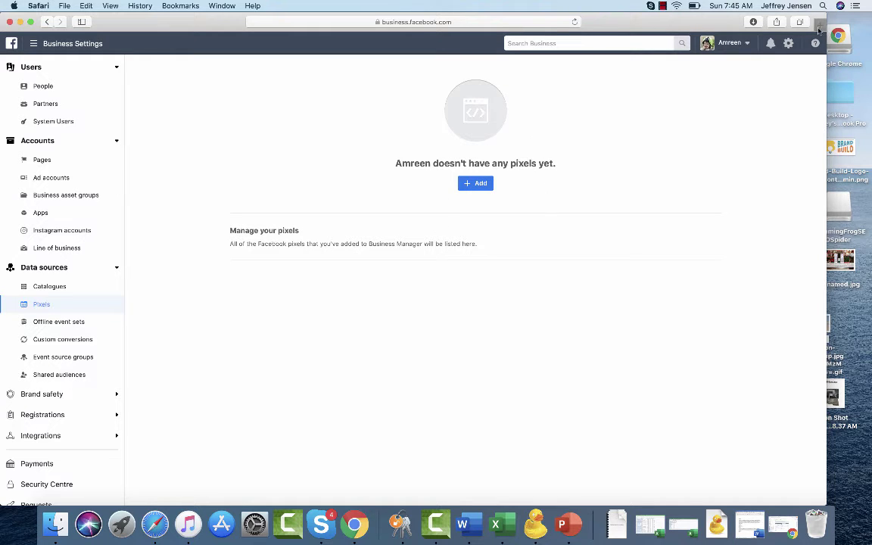
Step: Open safehead.com in a new browser tab and go to its shop page
key("super+t")
type("safehead.com")
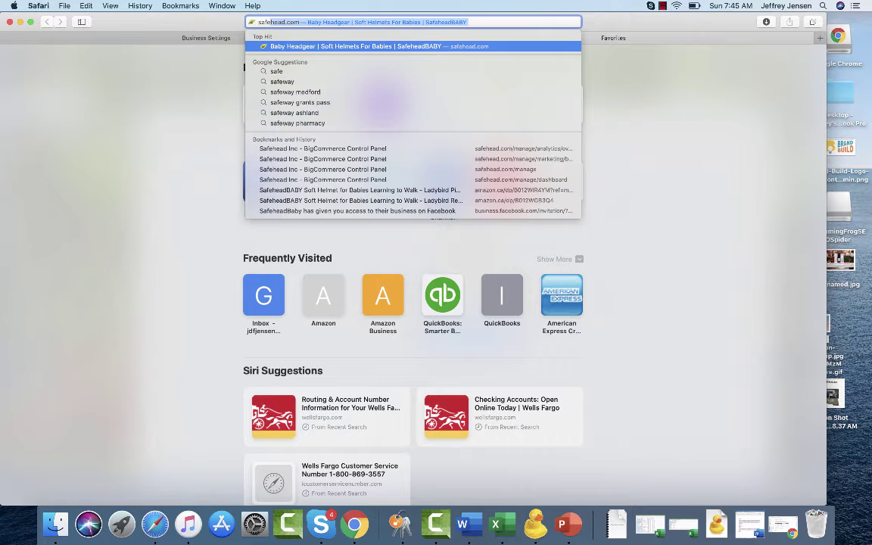
key("Return")
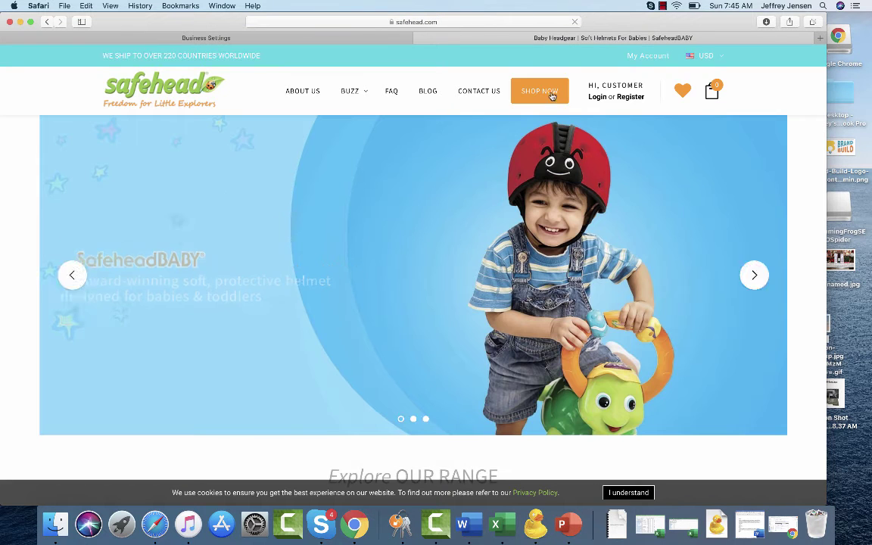
left_click(542, 90)
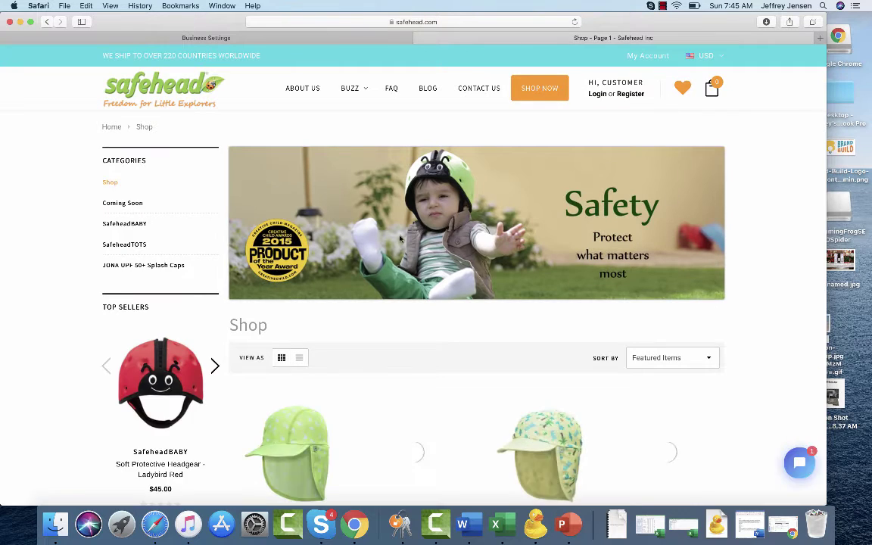
Step: Add the Soft Protective Headgear - Cars Orange to the cart, check the cart page's full URL and proceed to checkout
scroll(535, 218, "down", 10)
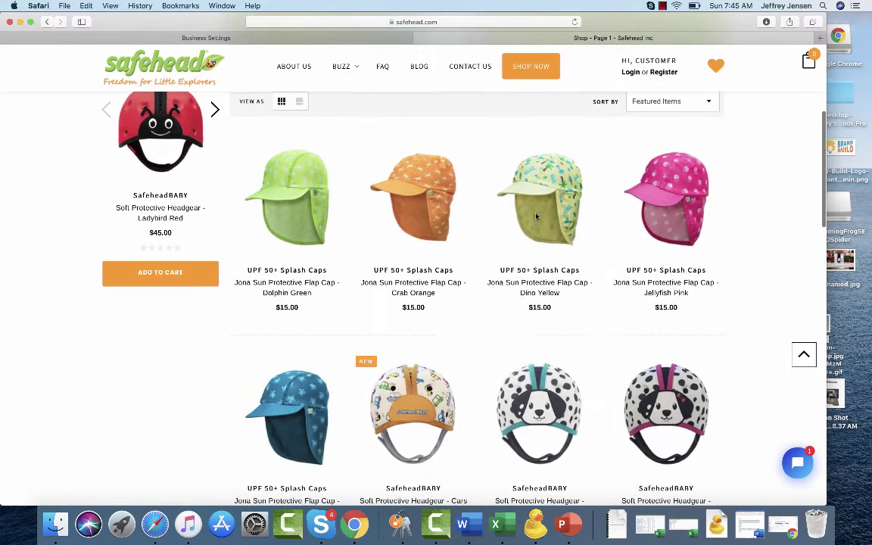
left_click(386, 376)
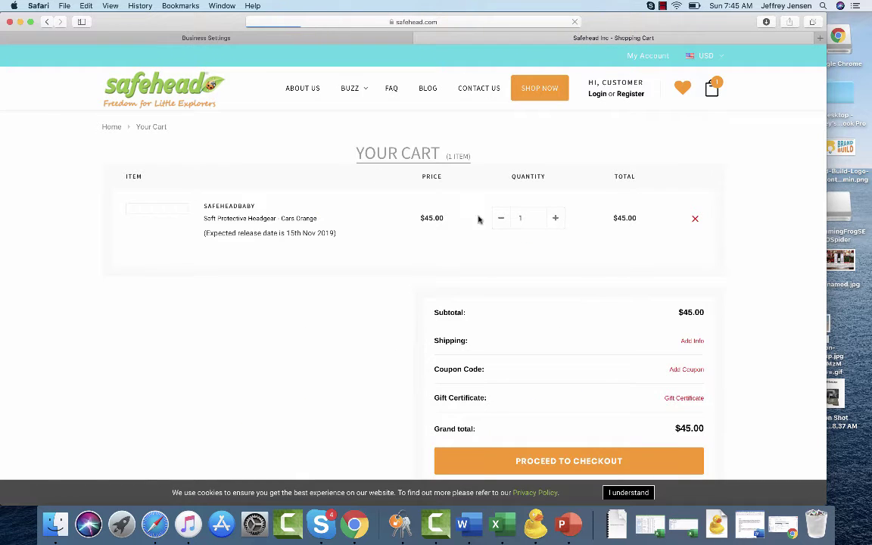
left_click(439, 22)
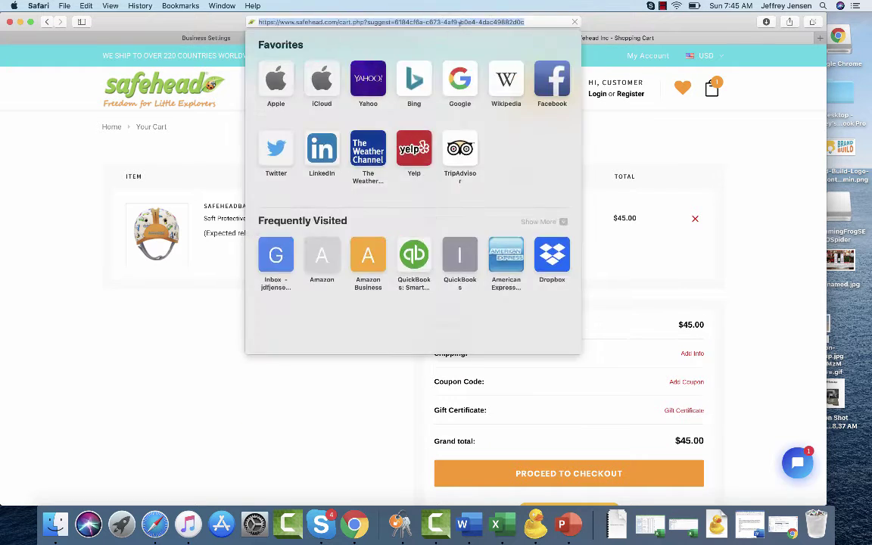
left_click(691, 177)
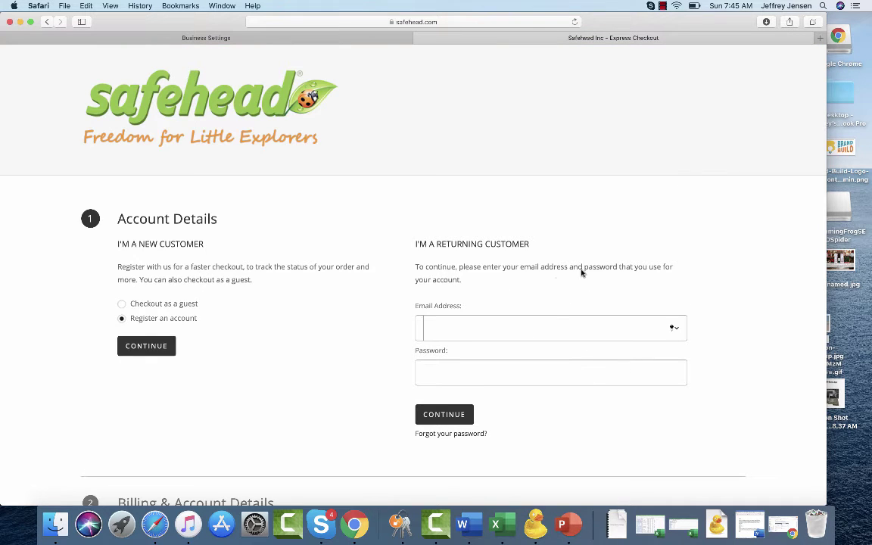
Step: Look through the express checkout page from the account details to the order confirmation section
scroll(534, 367, "down", 2)
scroll(534, 366, "down", 5)
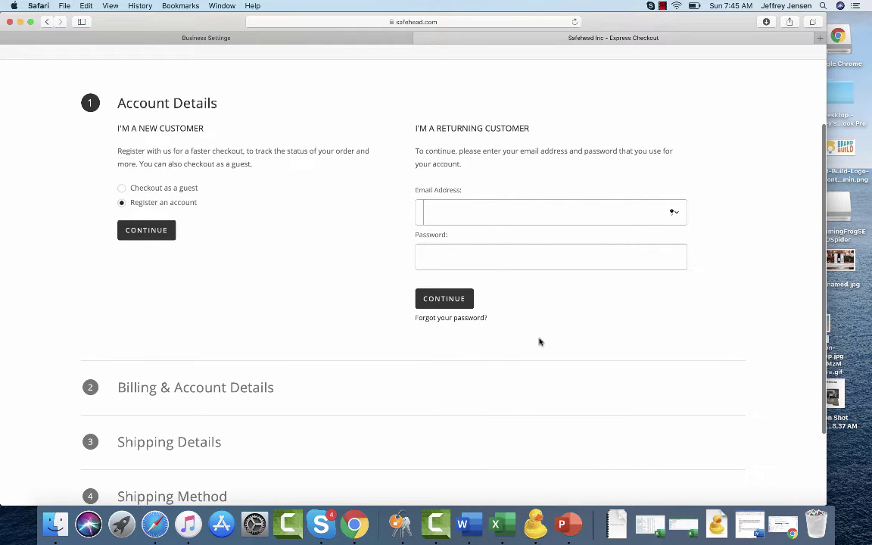
scroll(356, 347, "down", 2)
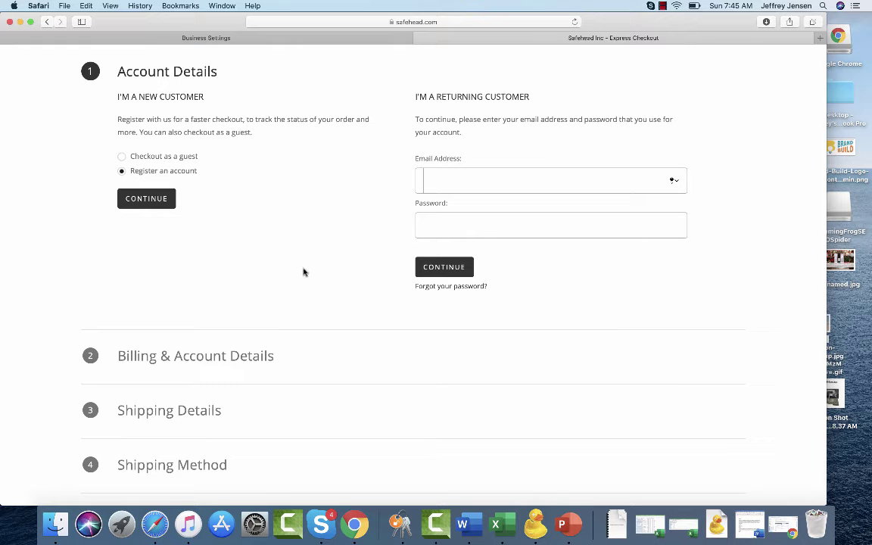
scroll(303, 272, "up", 4)
scroll(304, 271, "down", 5)
scroll(189, 412, "down", 2)
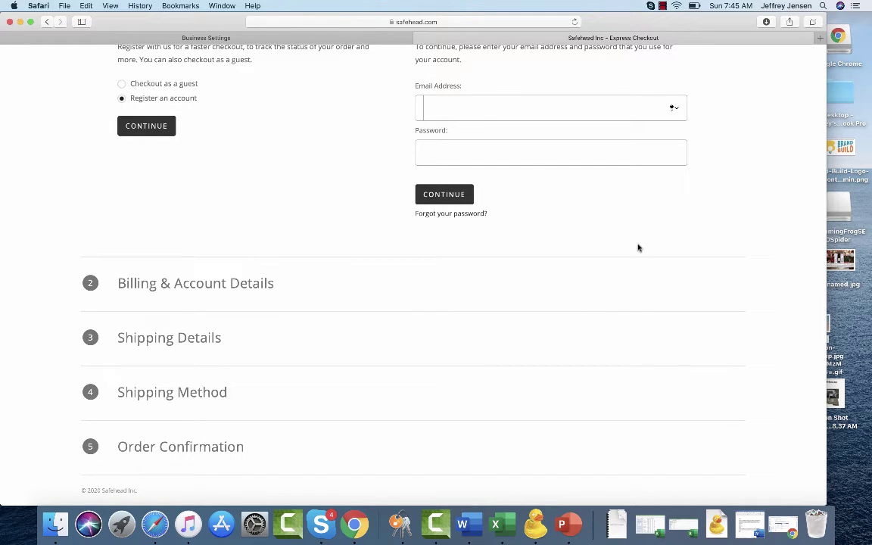
scroll(623, 248, "up", 6)
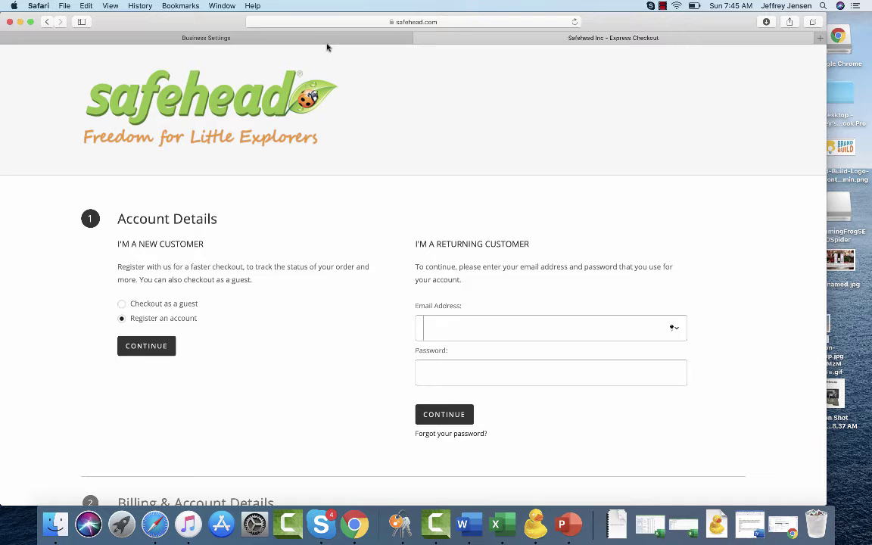
Step: Return to Business Settings and check the Instagram accounts, ad accounts and catalogues
left_click(327, 37)
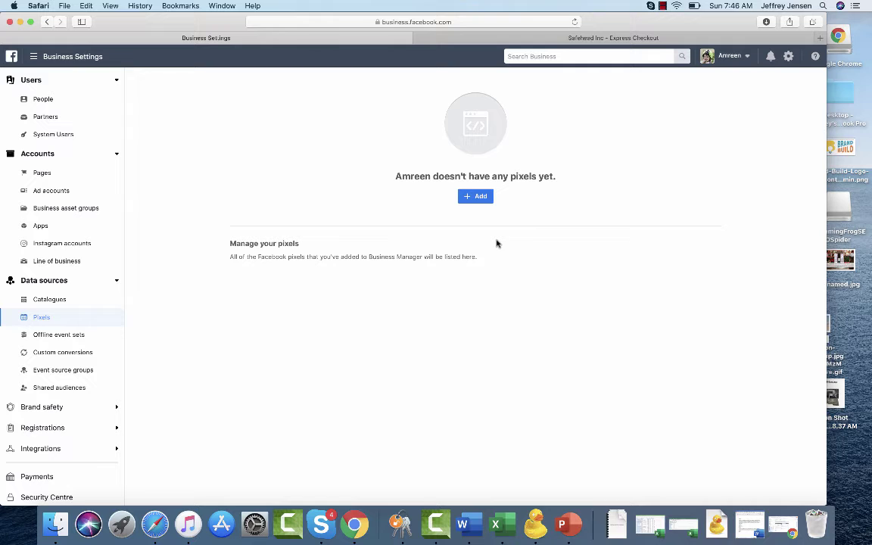
left_click(68, 244)
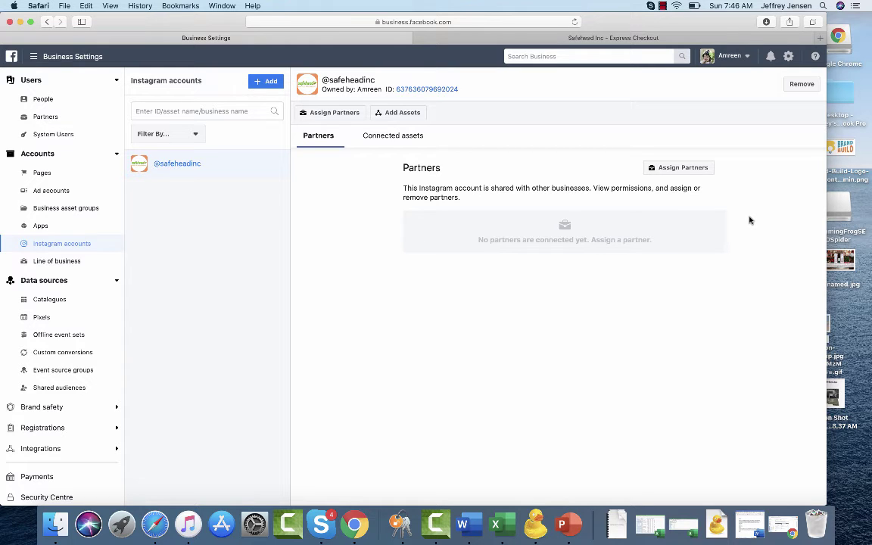
left_click(76, 190)
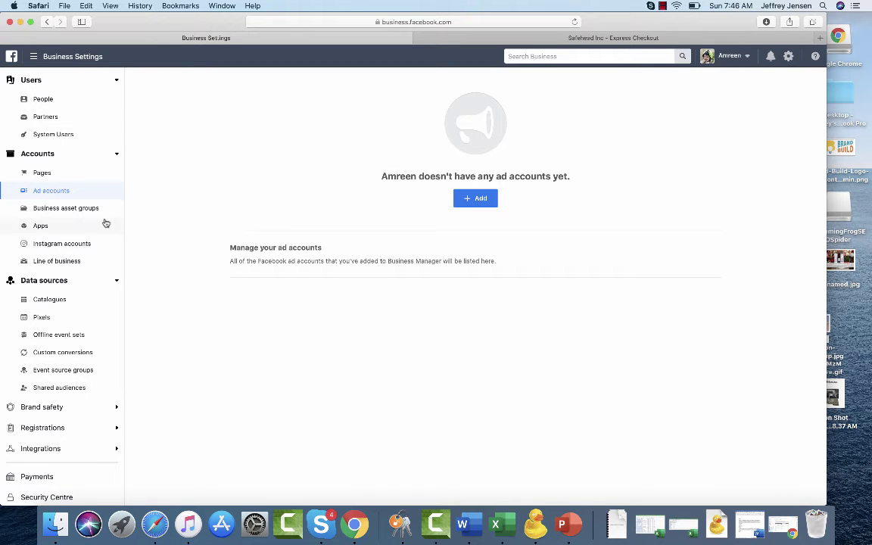
left_click(84, 302)
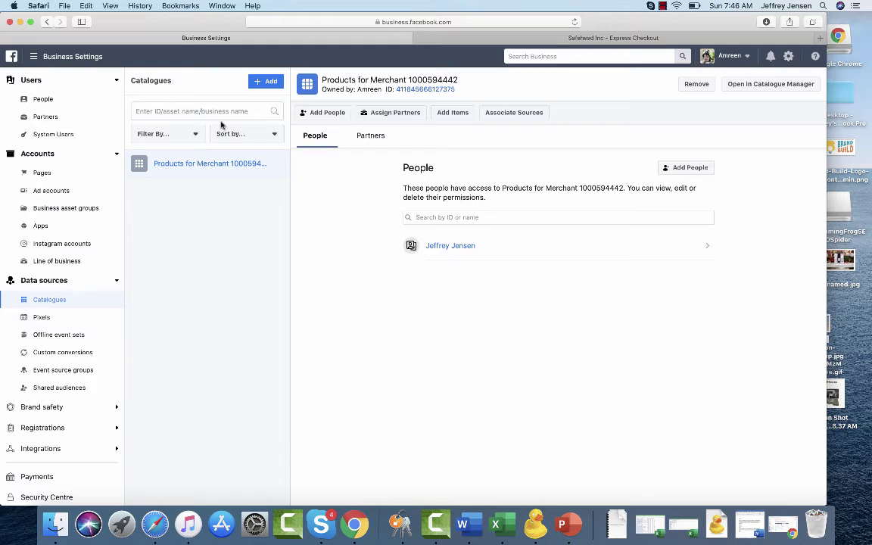
Step: Open the merchant product catalogue in Catalogue Manager and look through all of its products
left_click(429, 91)
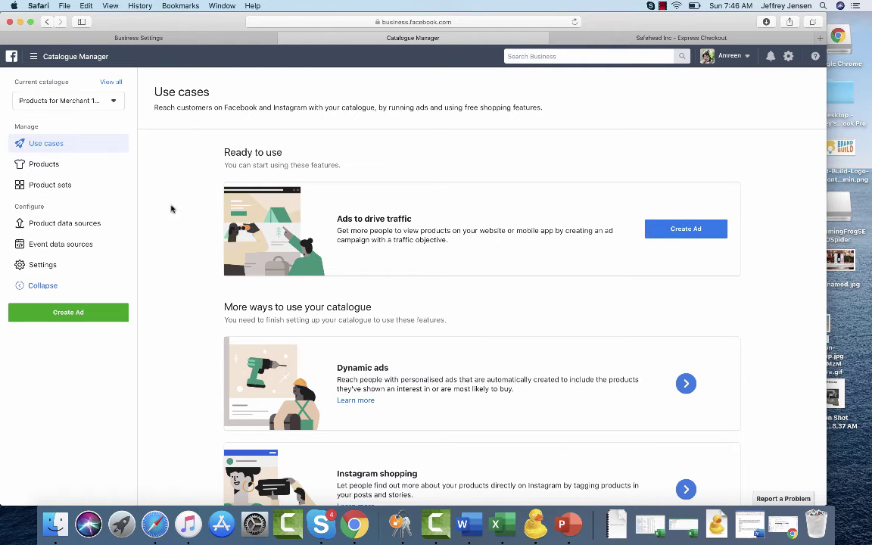
left_click(74, 166)
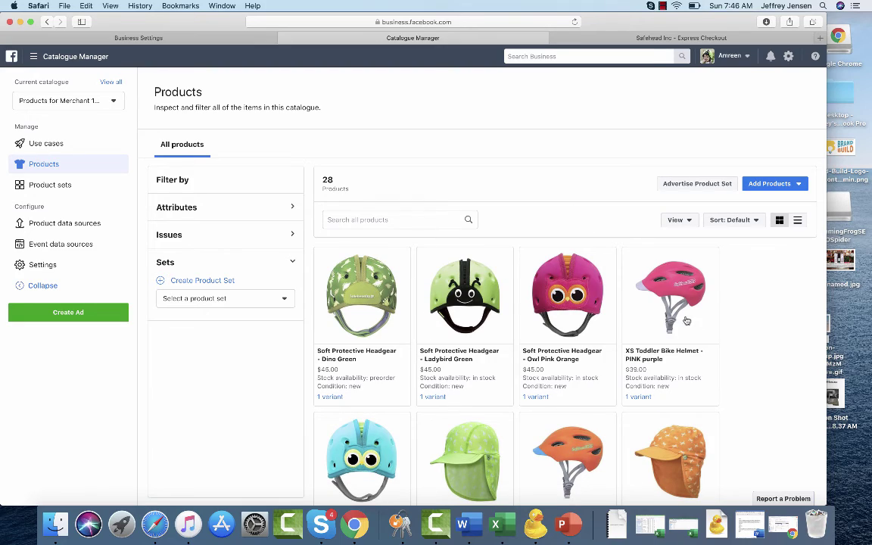
scroll(697, 327, "down", 1)
scroll(697, 327, "down", 10)
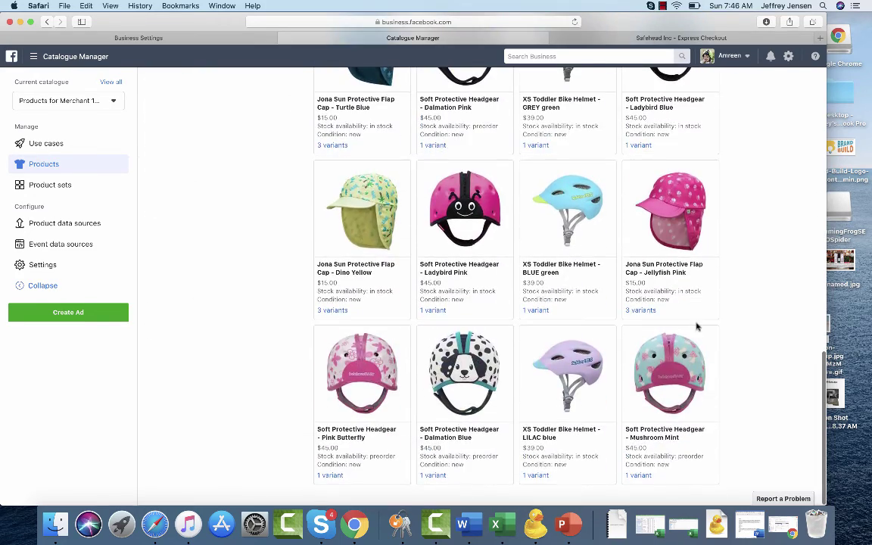
scroll(698, 327, "up", 15)
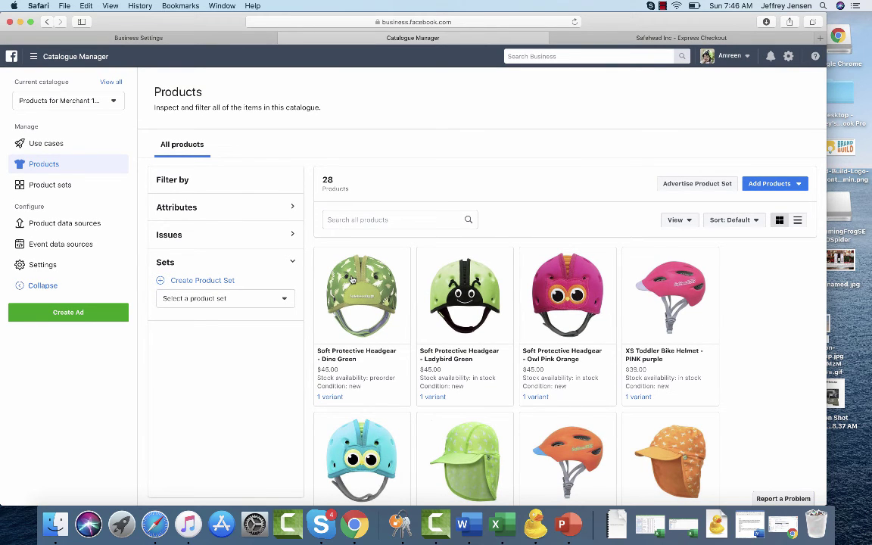
Step: Check the catalogue's event data sources and view the frequently used business tools
left_click(64, 244)
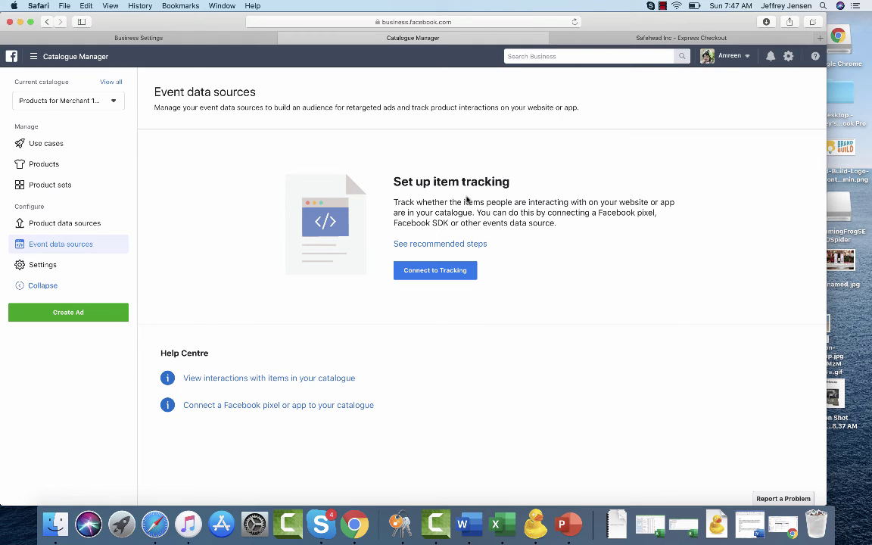
left_click(53, 64)
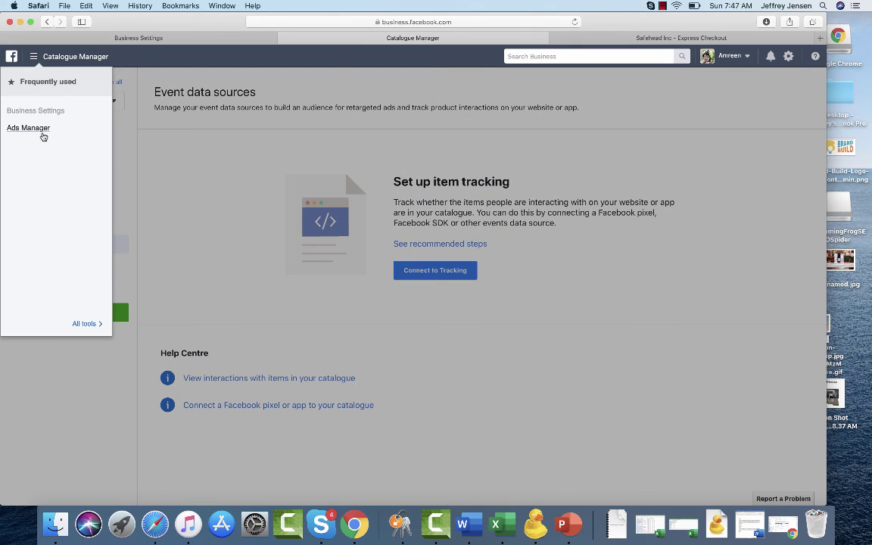
left_click(189, 221)
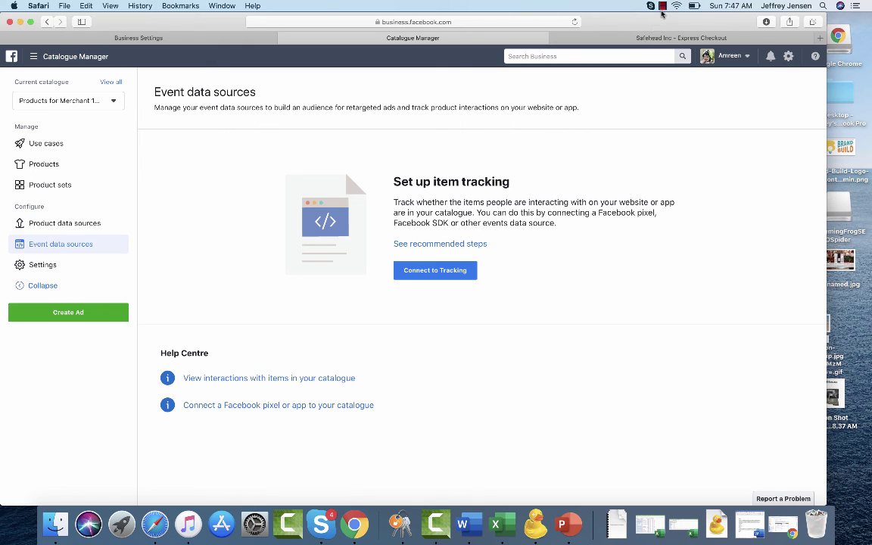
left_click(662, 7)
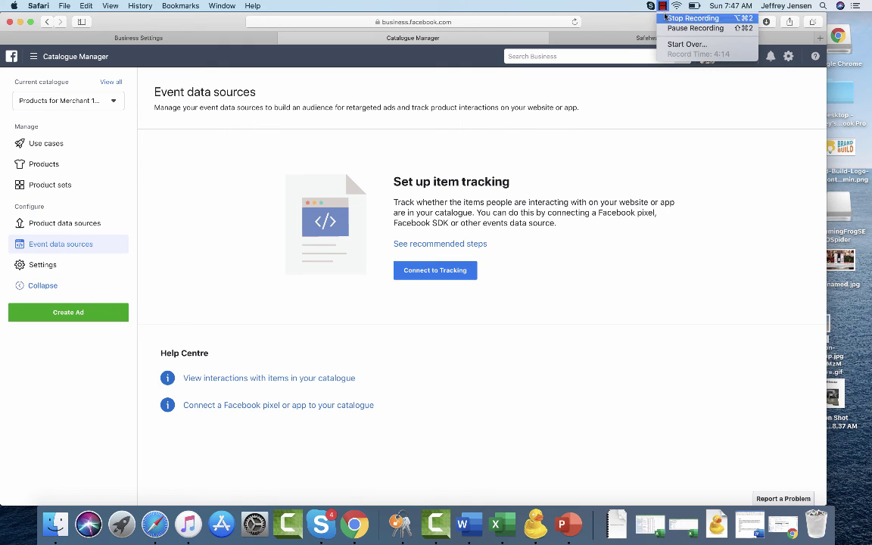